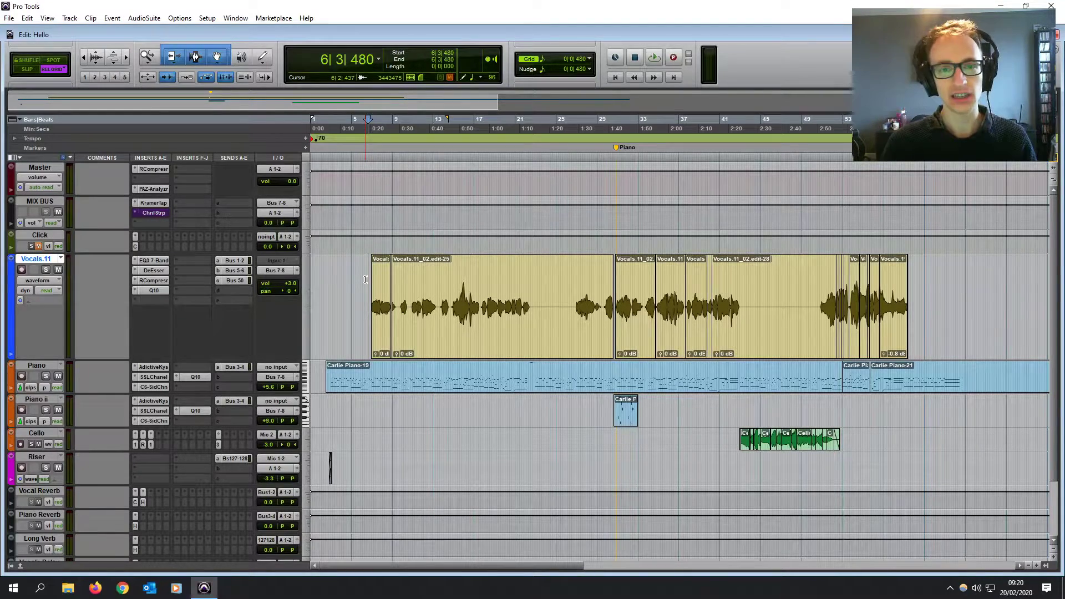
# Step: Select all the vocal clips, then deselect and set the edit point near the vocals' start
pyautogui.click(363, 287)
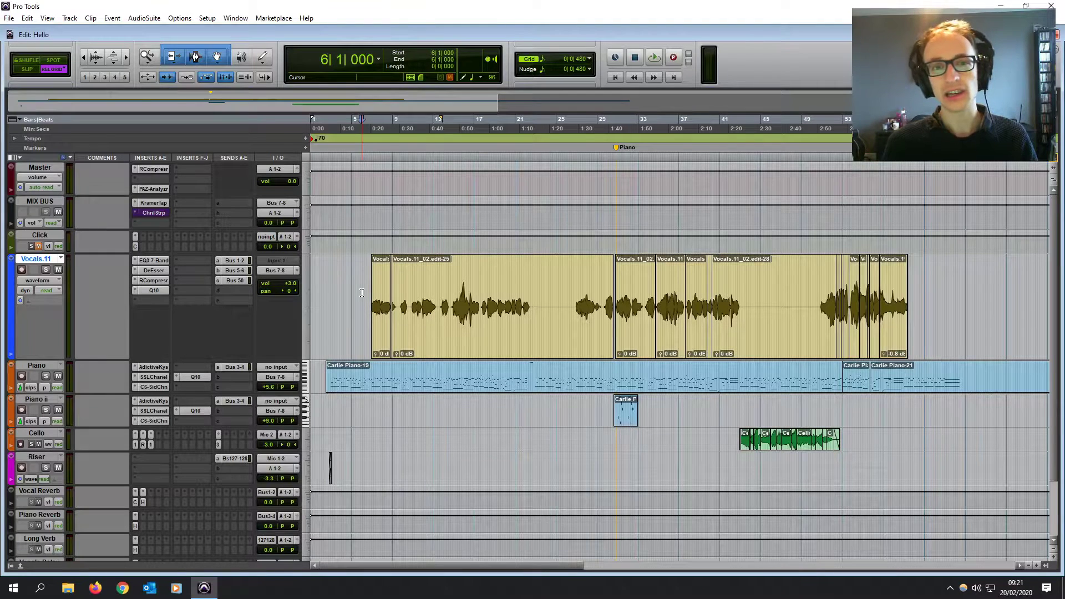
pyautogui.click(383, 324)
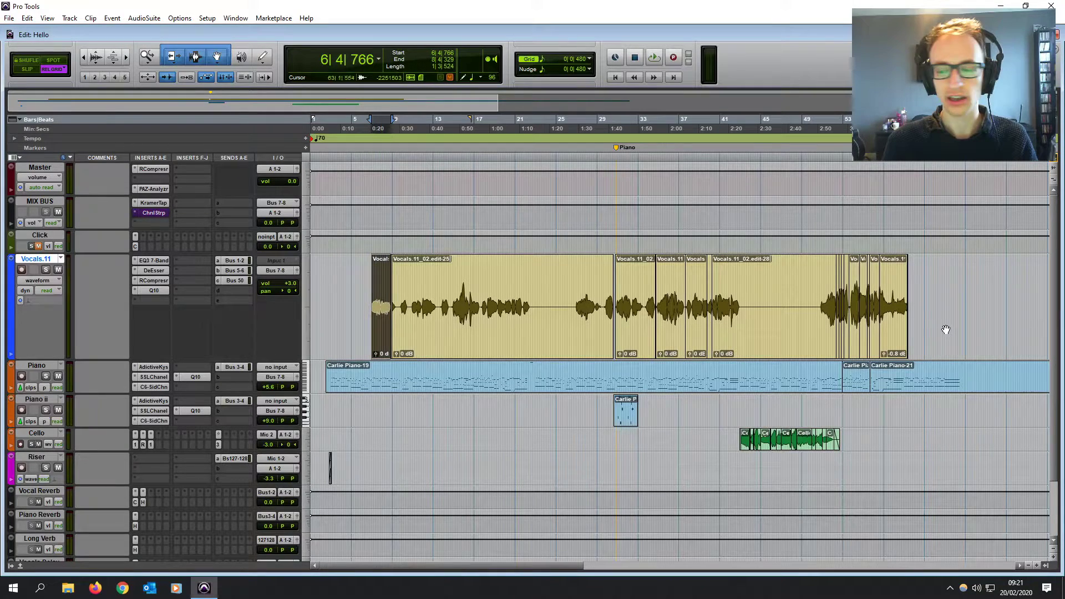
pyautogui.keyDown('shift'); pyautogui.click(890, 333); pyautogui.keyUp('shift')
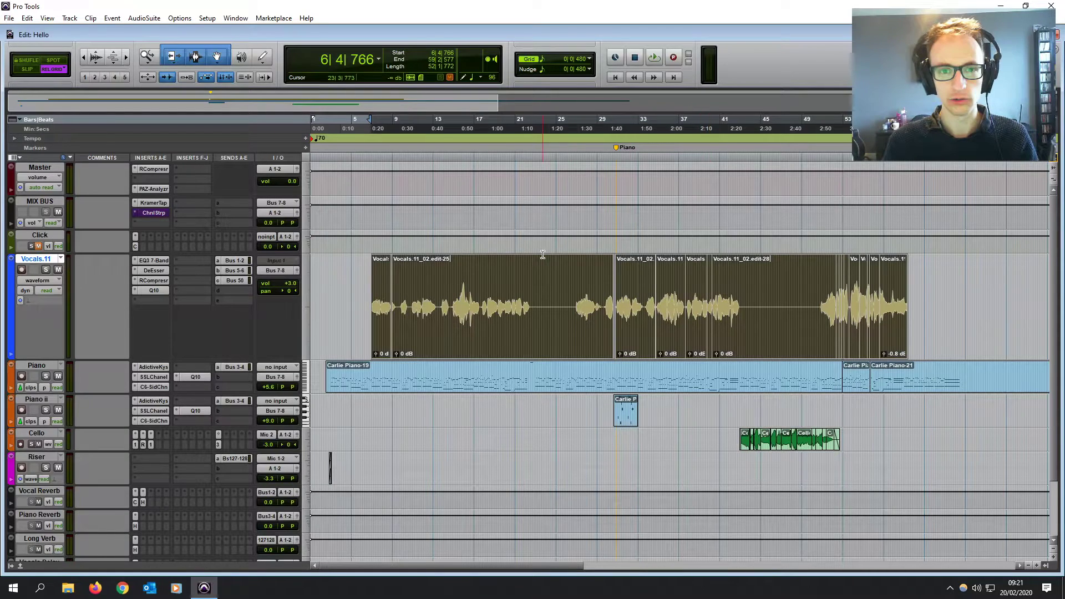
pyautogui.click(523, 284)
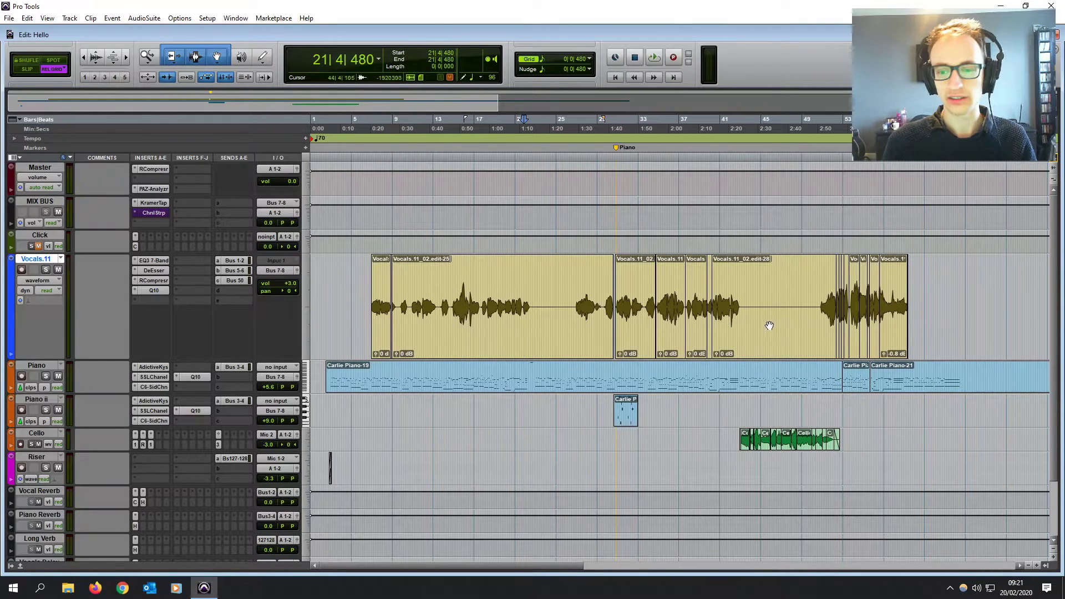
pyautogui.click(487, 323)
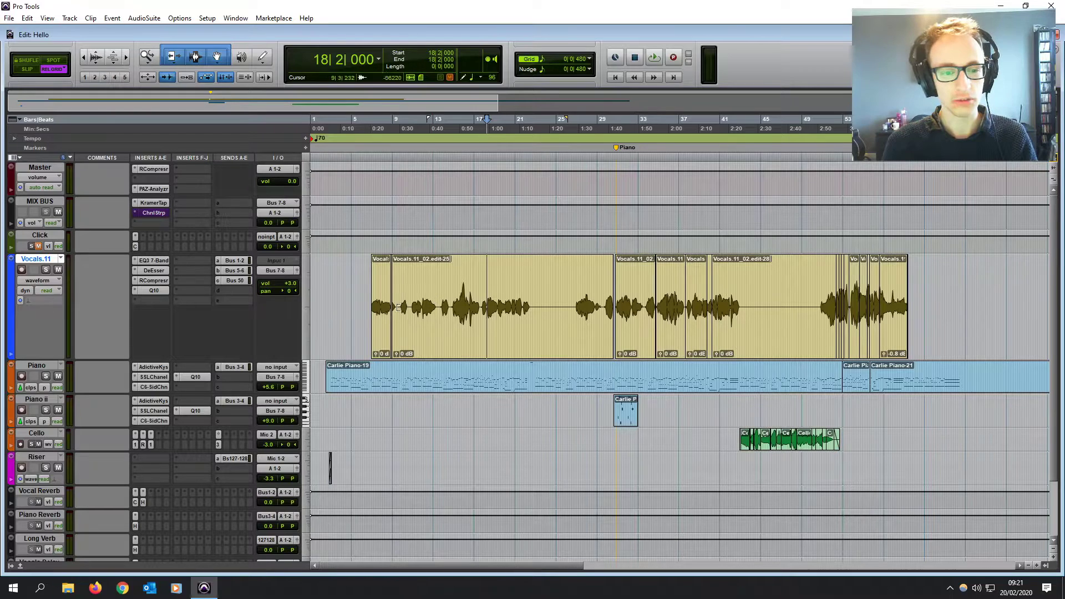
pyautogui.click(364, 282)
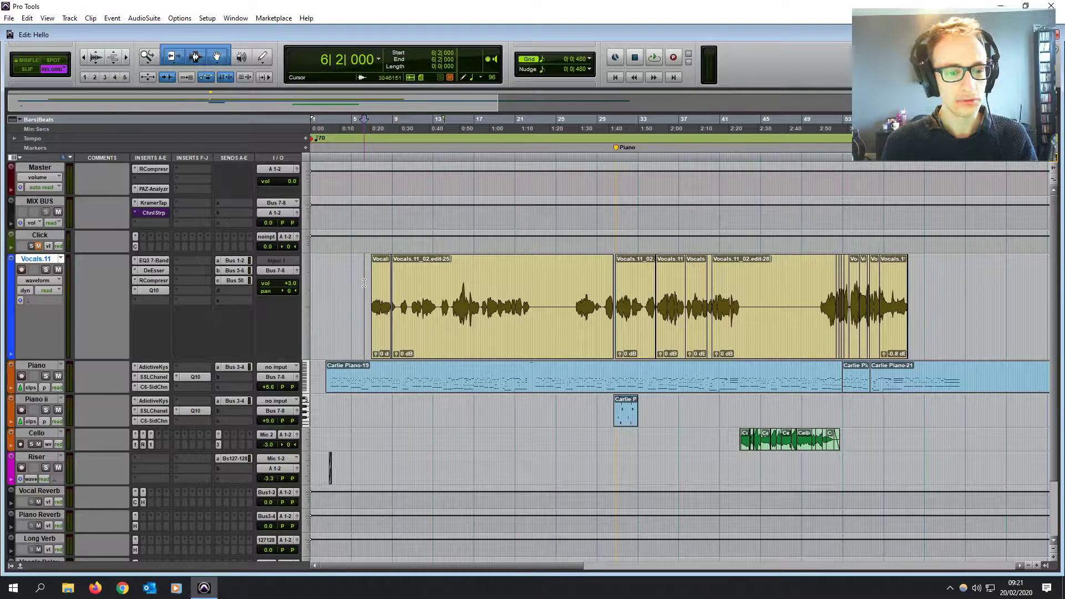
# Step: Duplicate the Vocals.11 playlist, accepting the new name Vocals.12
pyautogui.click(60, 261)
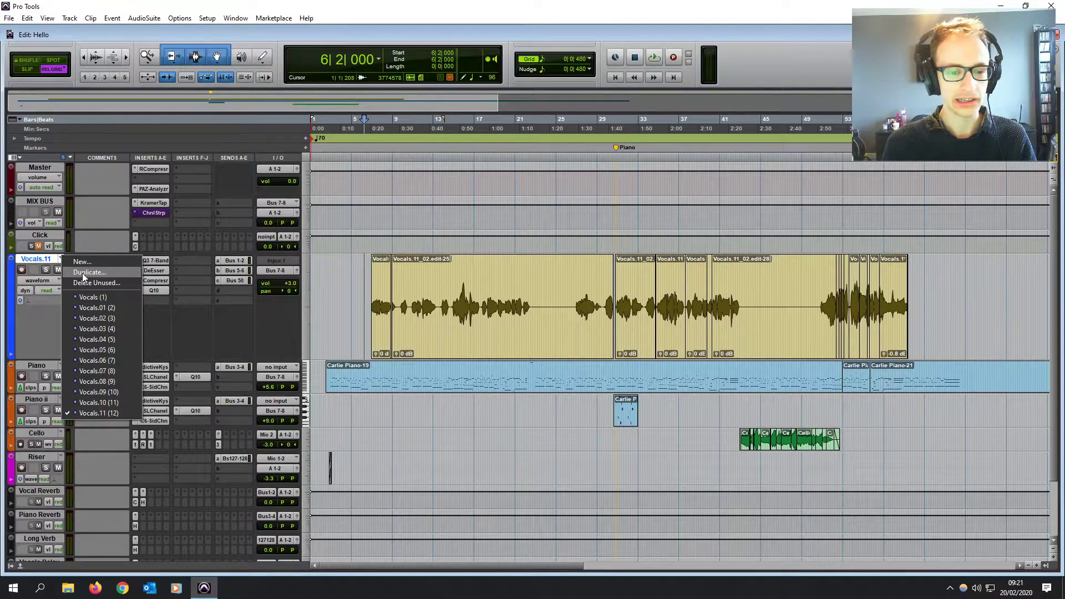
pyautogui.click(83, 275)
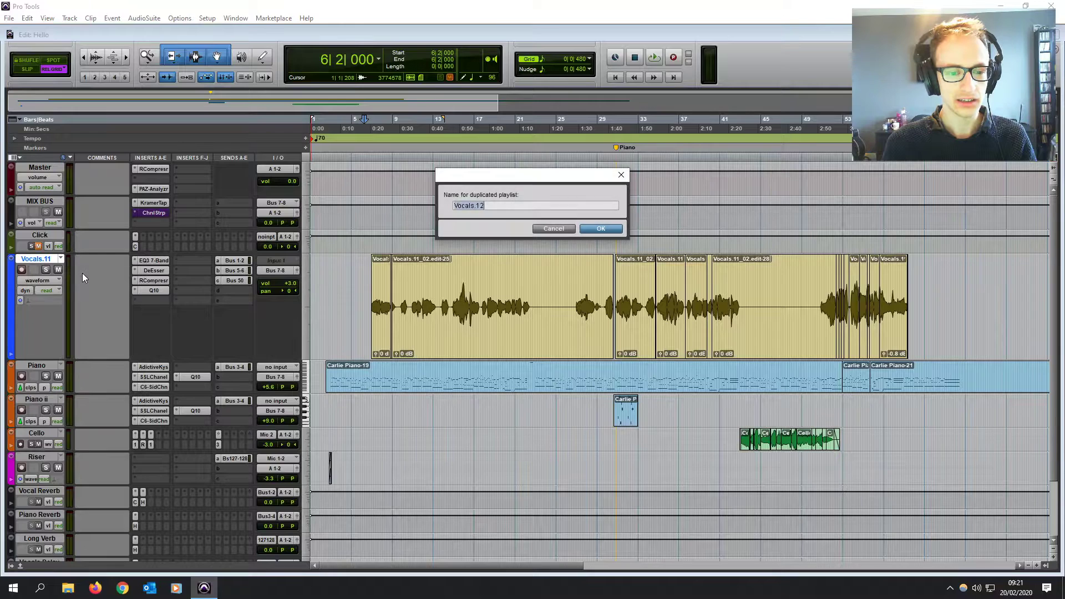
pyautogui.click(596, 232)
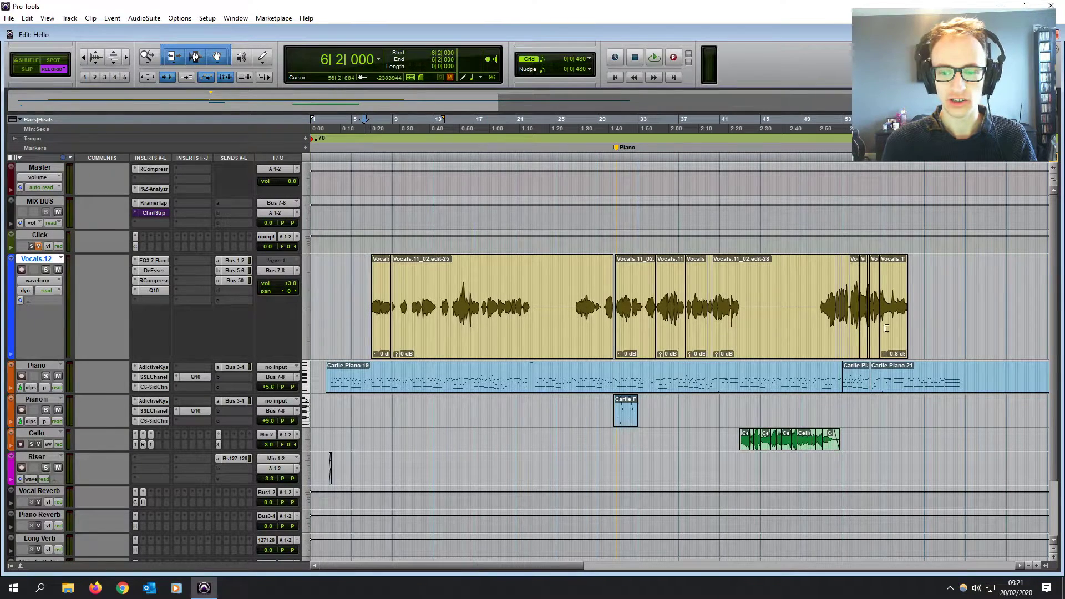
pyautogui.click(347, 287)
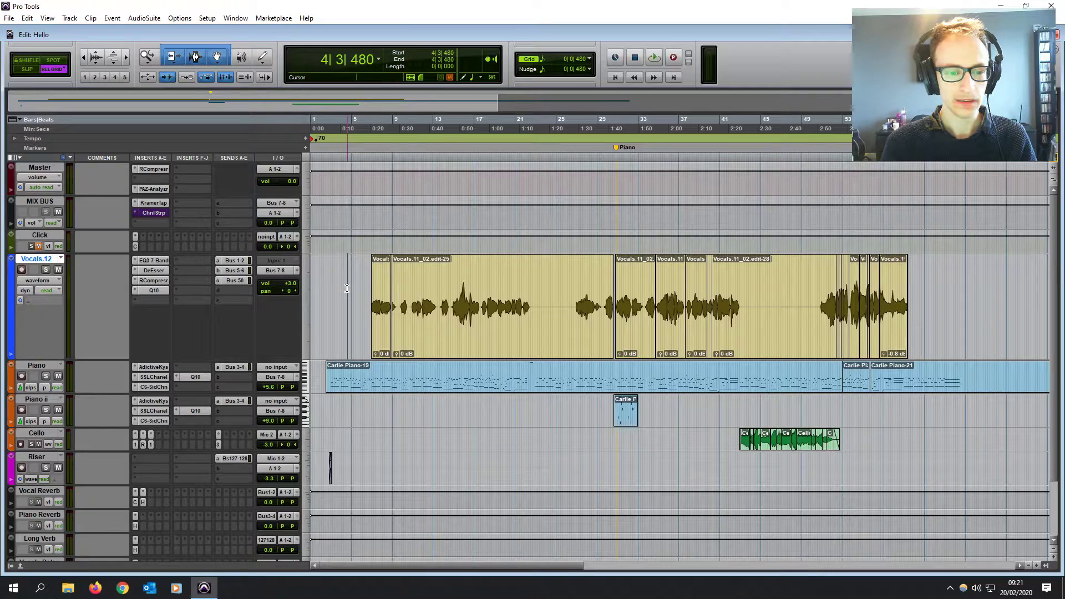
pyautogui.click(430, 291)
pyautogui.hotkey('ctrl', ']')
pyautogui.hotkey('ctrl', ']')
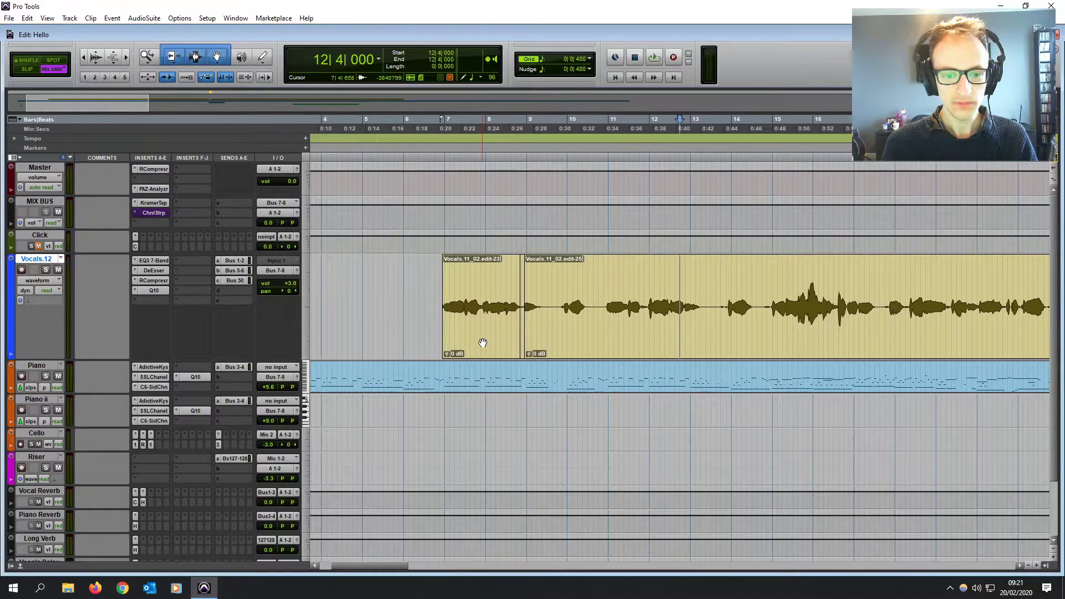
pyautogui.click(482, 342)
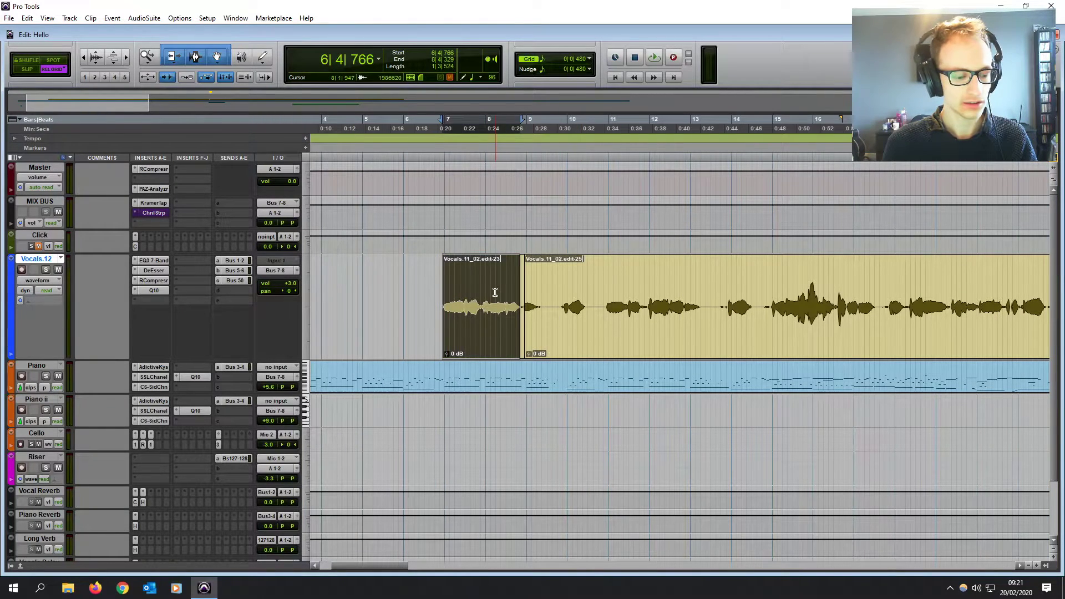
pyautogui.hotkey('ctrl', '[')
pyautogui.hotkey('ctrl', '[')
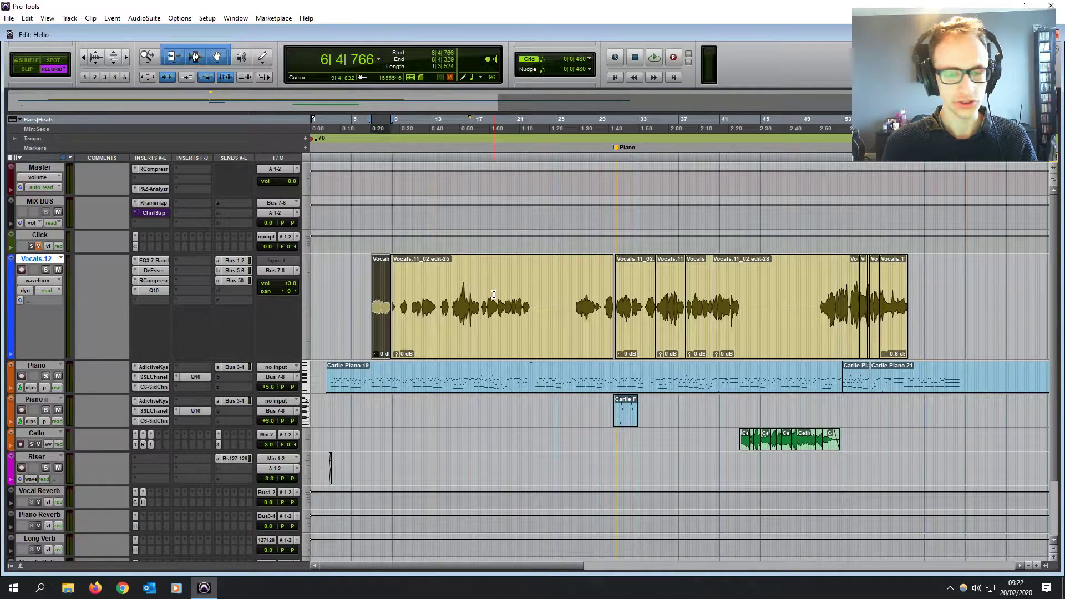
pyautogui.keyDown('shift'); pyautogui.click(896, 331); pyautogui.keyUp('shift')
pyautogui.hotkey('ctrl', ']')
pyautogui.hotkey('ctrl', ']')
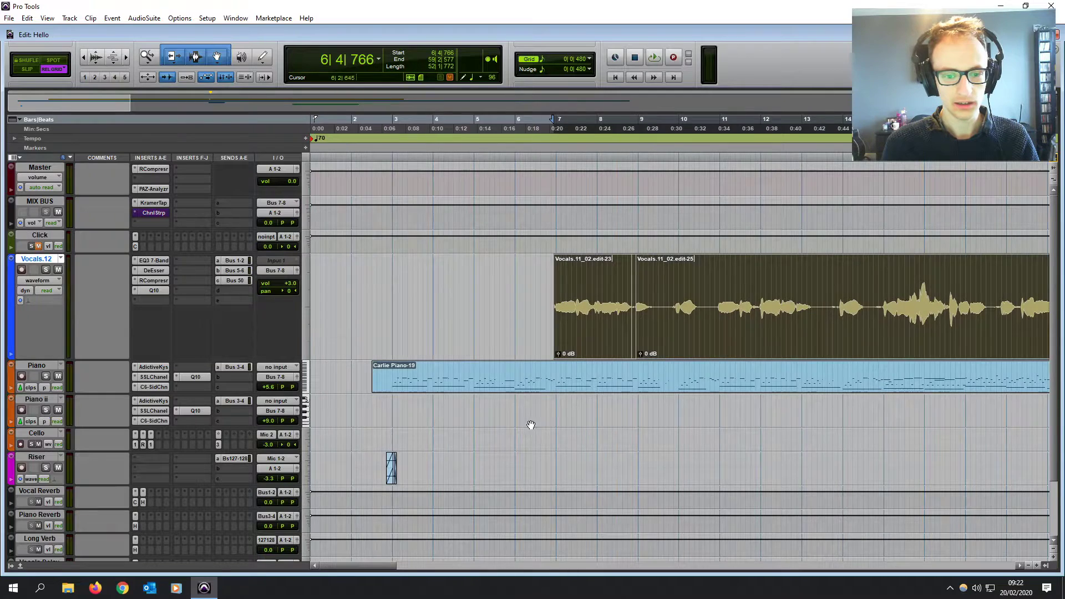
pyautogui.hotkey('ctrl', ']')
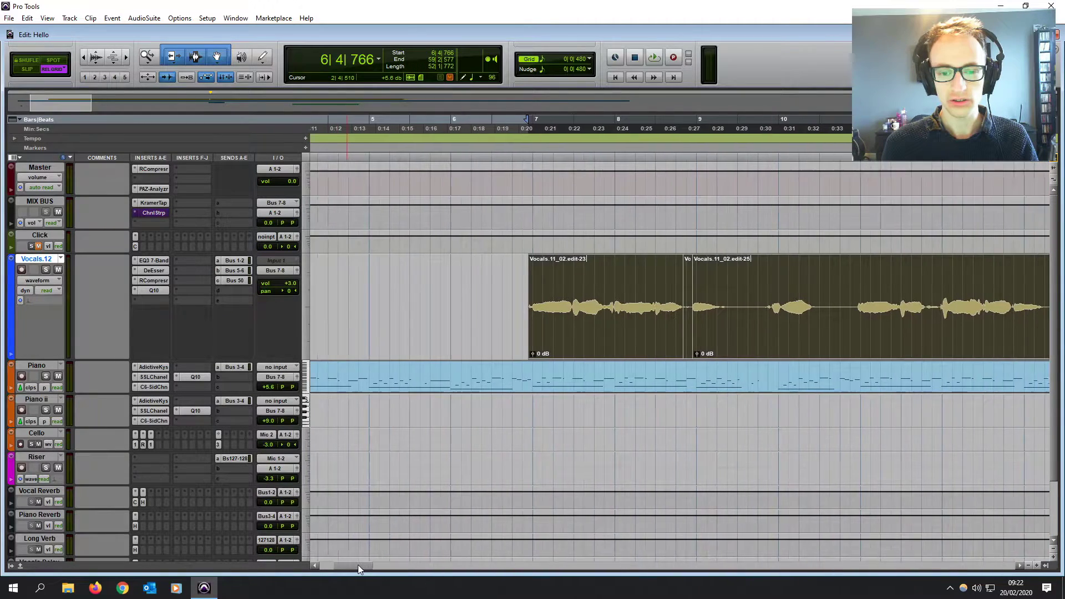
pyautogui.moveTo(349, 565); pyautogui.dragTo(371, 565)
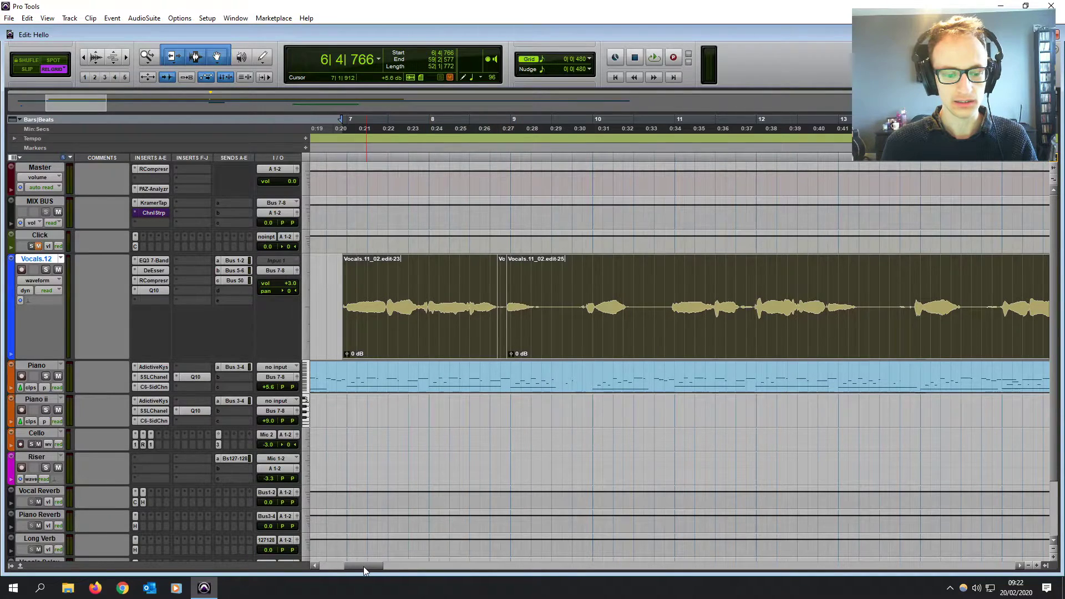
pyautogui.press('r')
pyautogui.press('r')
pyautogui.moveTo(364, 567); pyautogui.dragTo(475, 562)
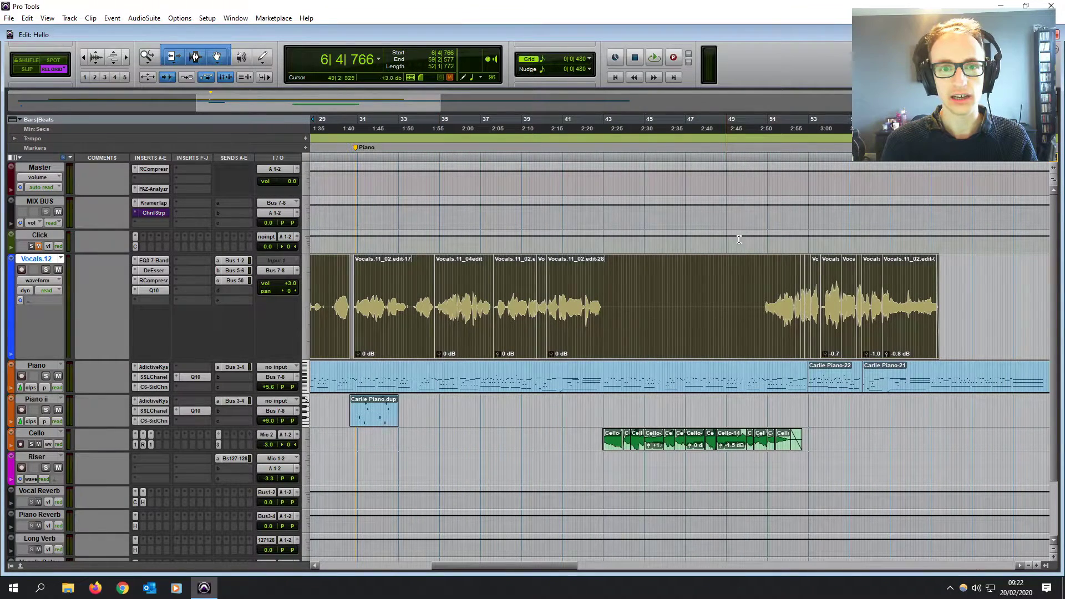
pyautogui.moveTo(557, 566); pyautogui.dragTo(444, 567)
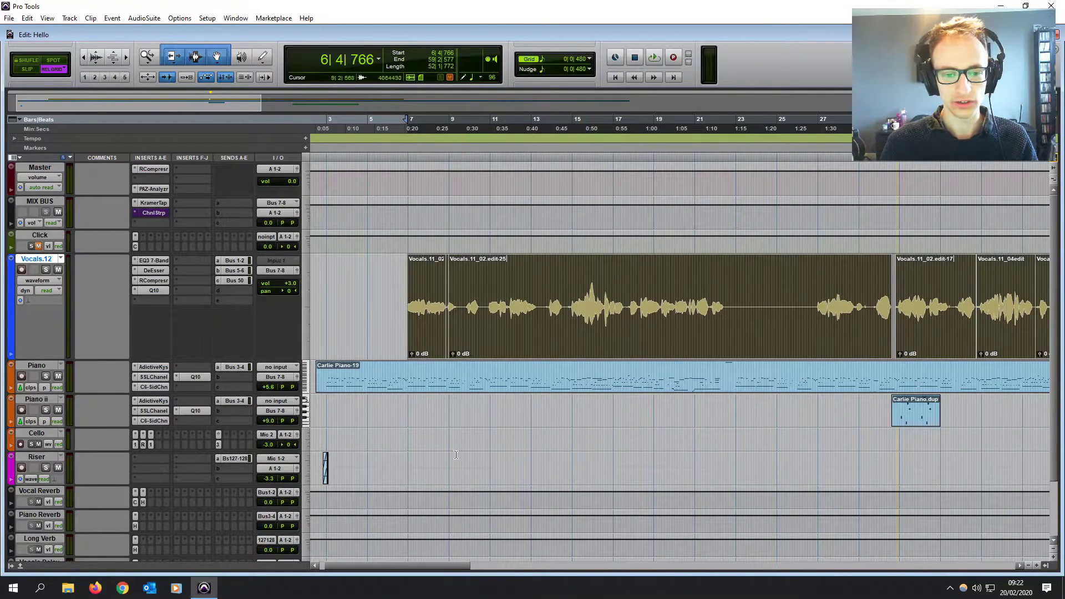
pyautogui.hotkey('ctrl', '[')
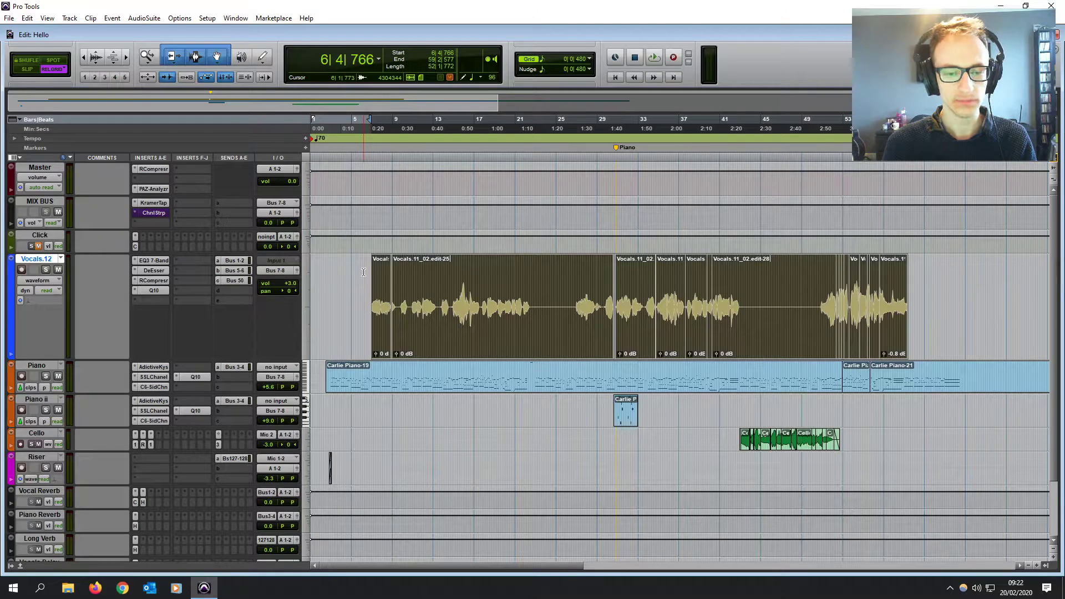
# Step: Consolidate the vocal clips with Alt+Shift+3, then undo, redo and undo it again
pyautogui.hotkey('alt', 'shift', '3')
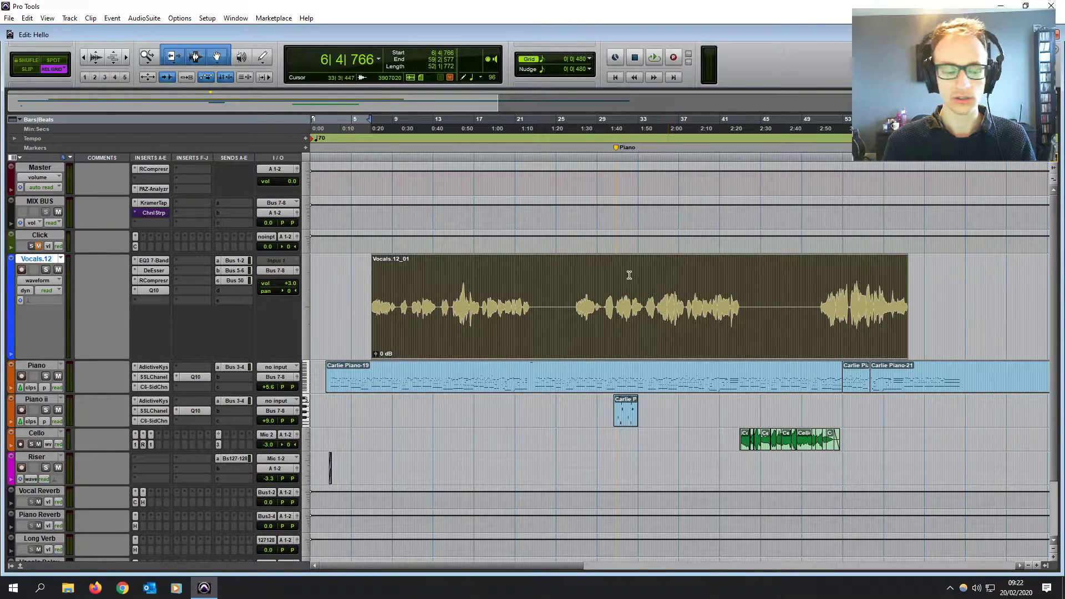
pyautogui.hotkey('ctrl', 'z')
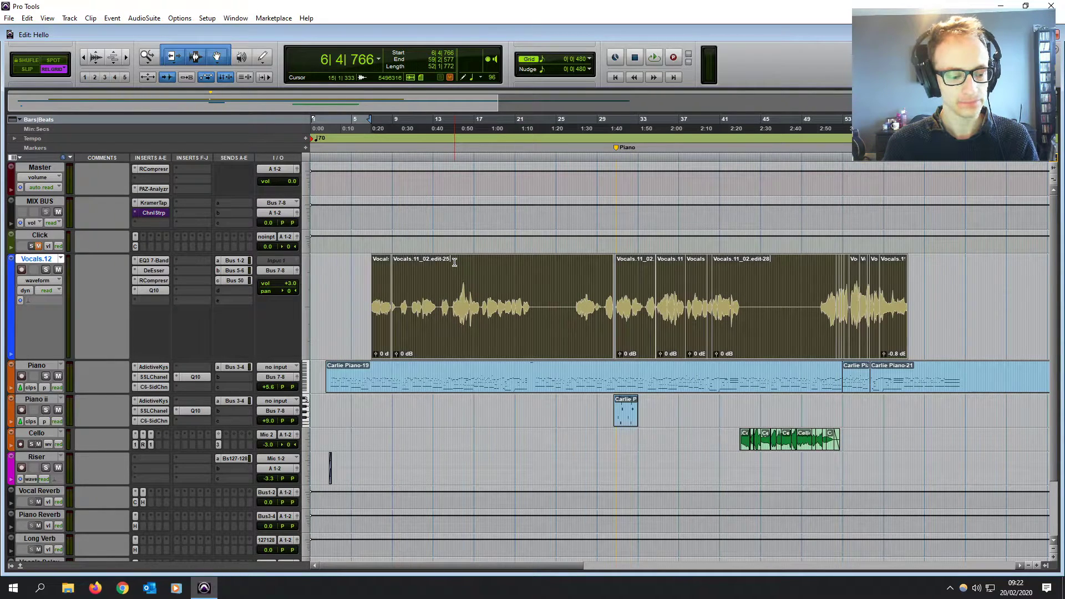
pyautogui.hotkey('ctrl', 'shift', 'z')
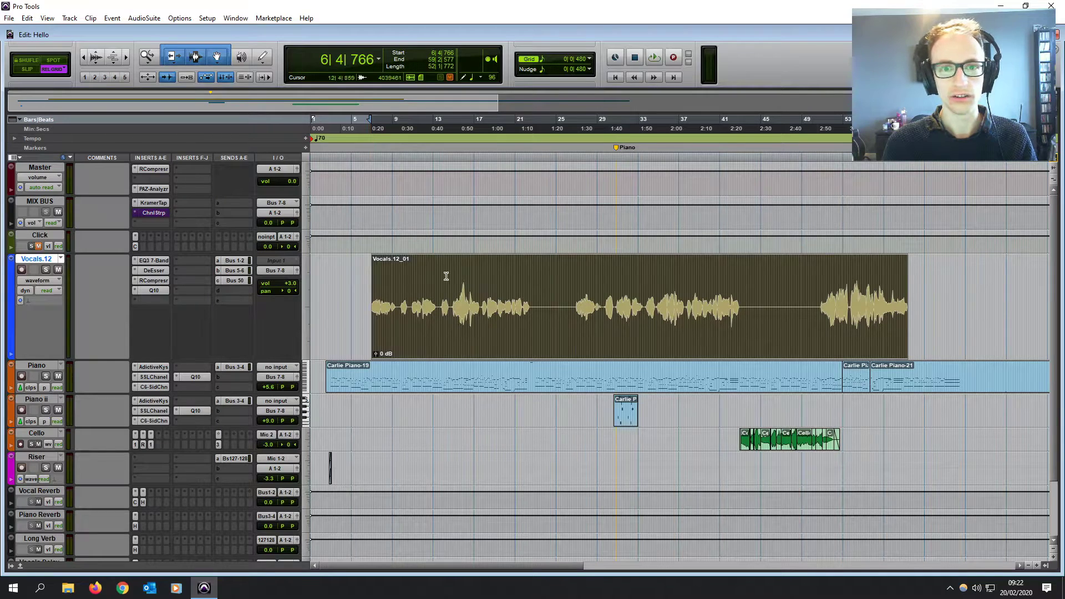
pyautogui.hotkey('ctrl', 'z')
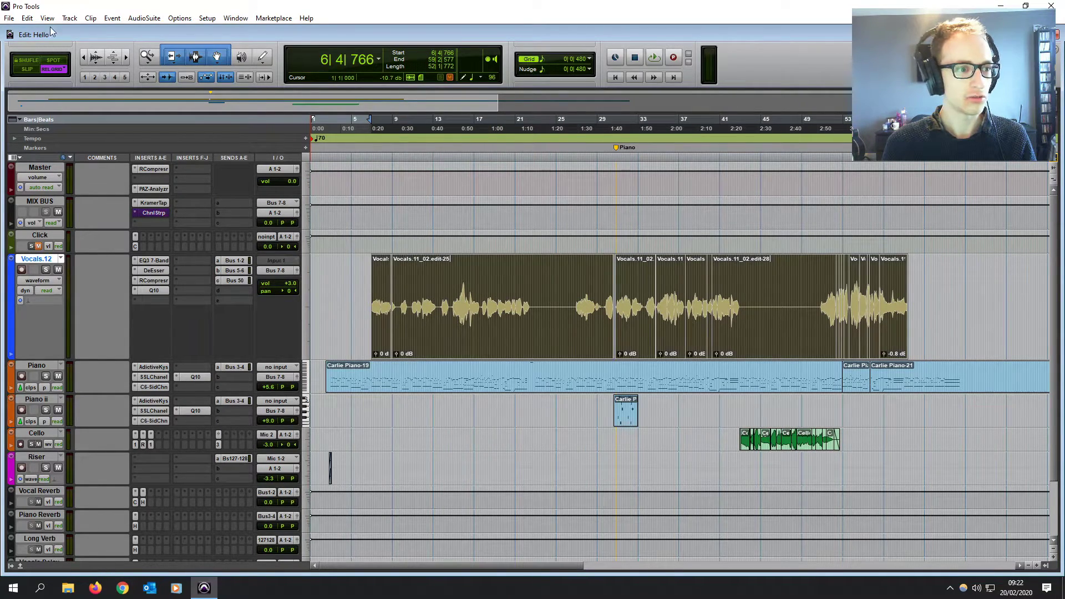
# Step: Consolidate the clips into Vocals.12_01 from the Edit menu and nudge it slightly later
pyautogui.click(27, 18)
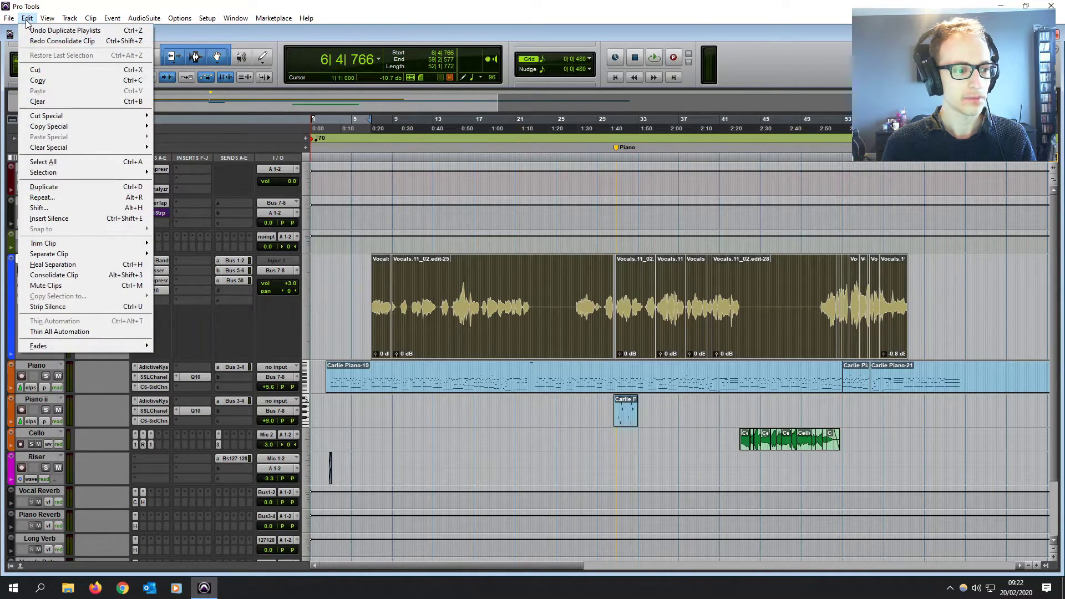
pyautogui.click(96, 277)
pyautogui.moveTo(446, 333); pyautogui.dragTo(471, 333)
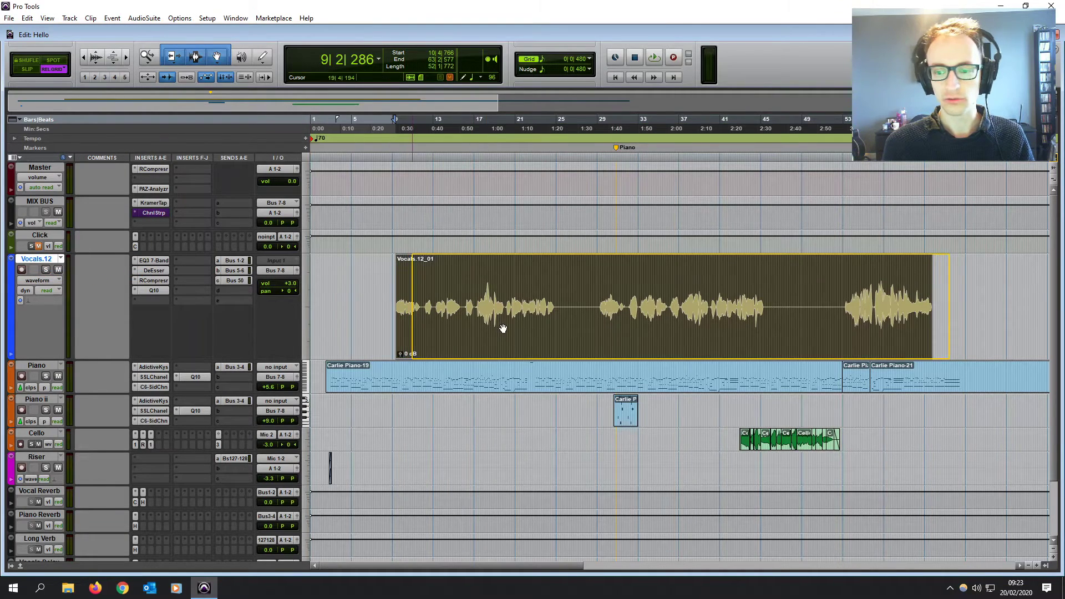
# Step: Move Vocals.12_01 to start at 10|4|766, and undo a +1.7 dB gain raise
pyautogui.hotkey('ctrl', 'z')
pyautogui.moveTo(613, 338); pyautogui.dragTo(513, 328)
pyautogui.hotkey('ctrl', 'z')
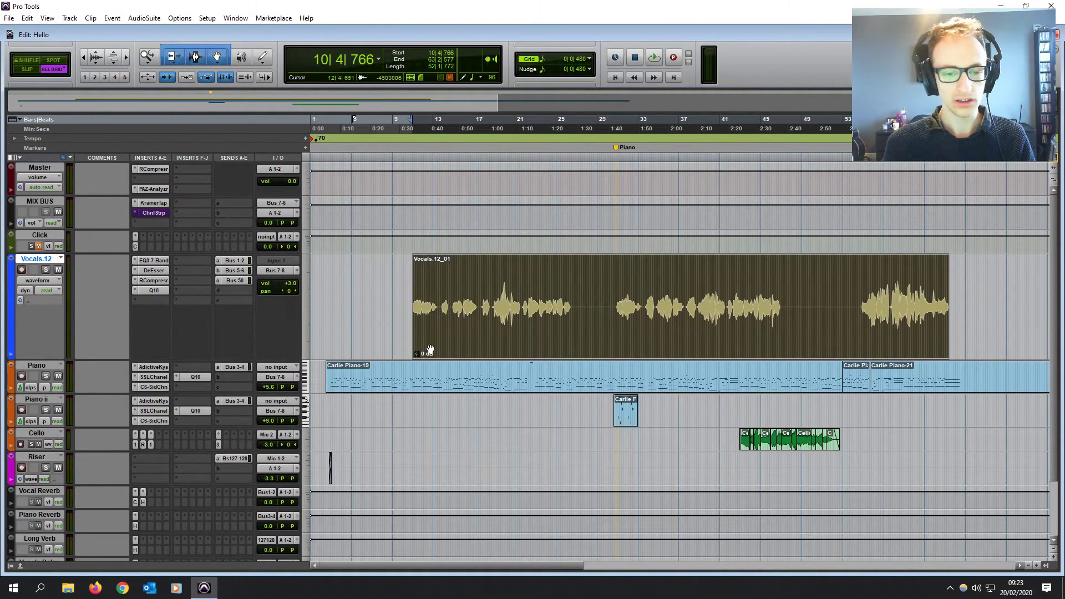
pyautogui.moveTo(418, 352); pyautogui.dragTo(415, 346)
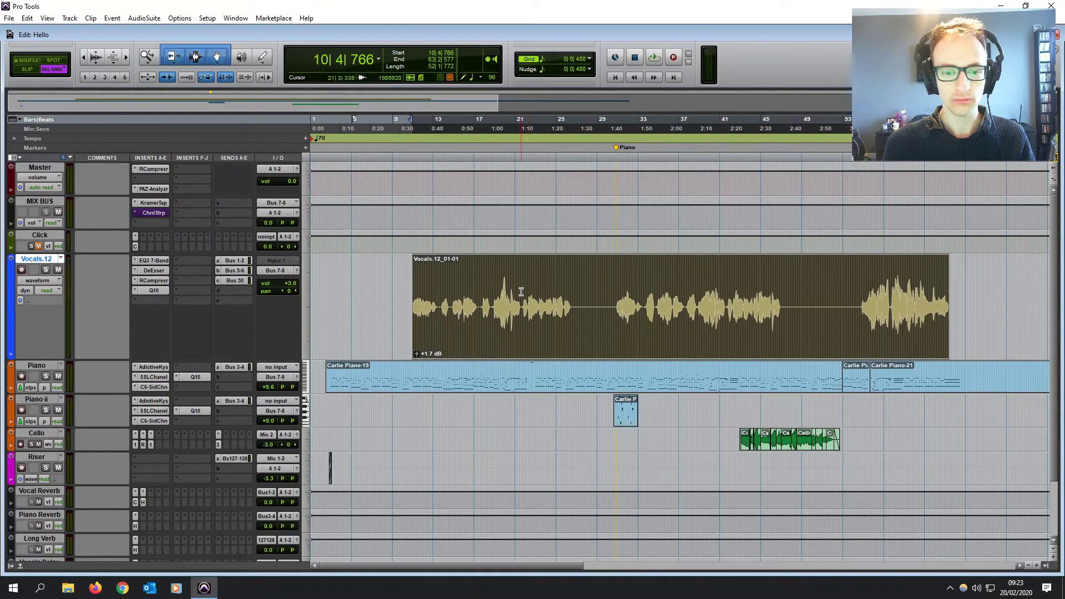
pyautogui.hotkey('ctrl', 'z')
pyautogui.click(521, 290)
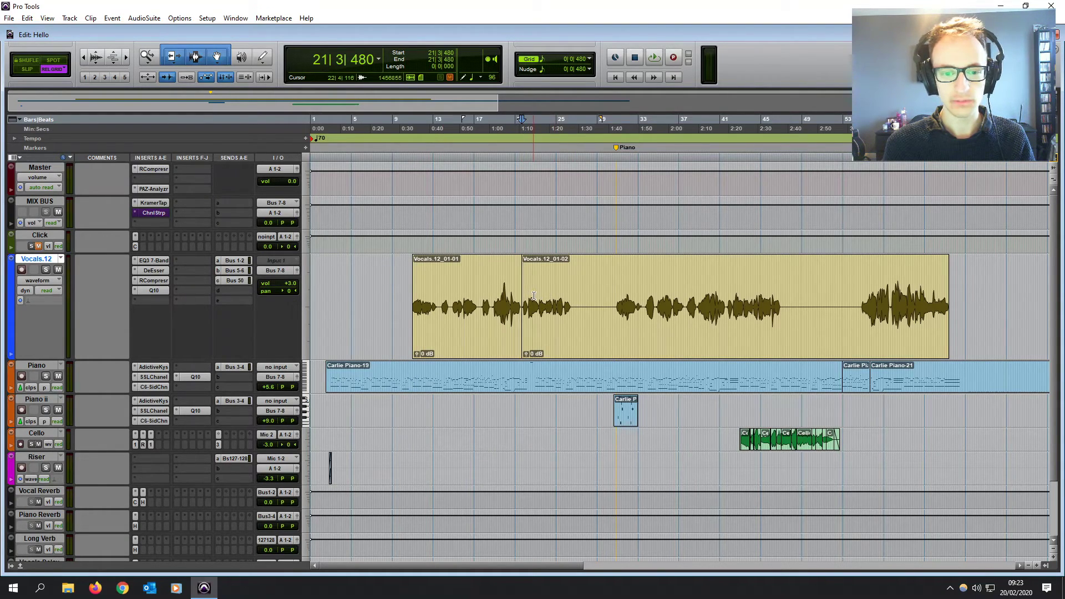